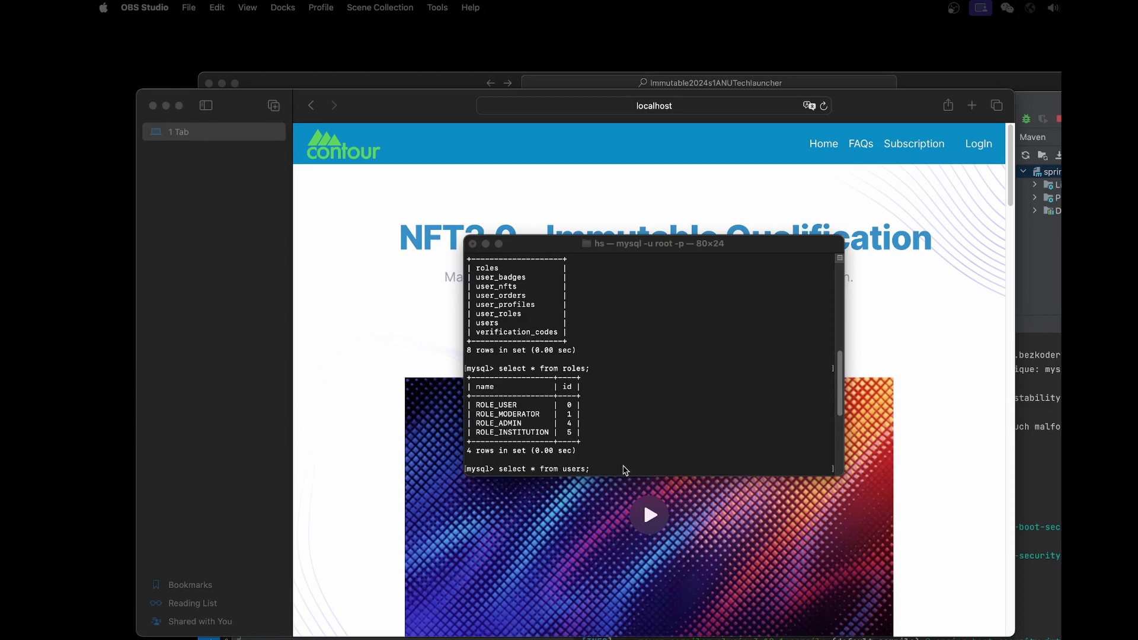
{"action": "scroll", "coordinate": [540, 431], "scroll_direction": "up", "scroll_amount": 3}
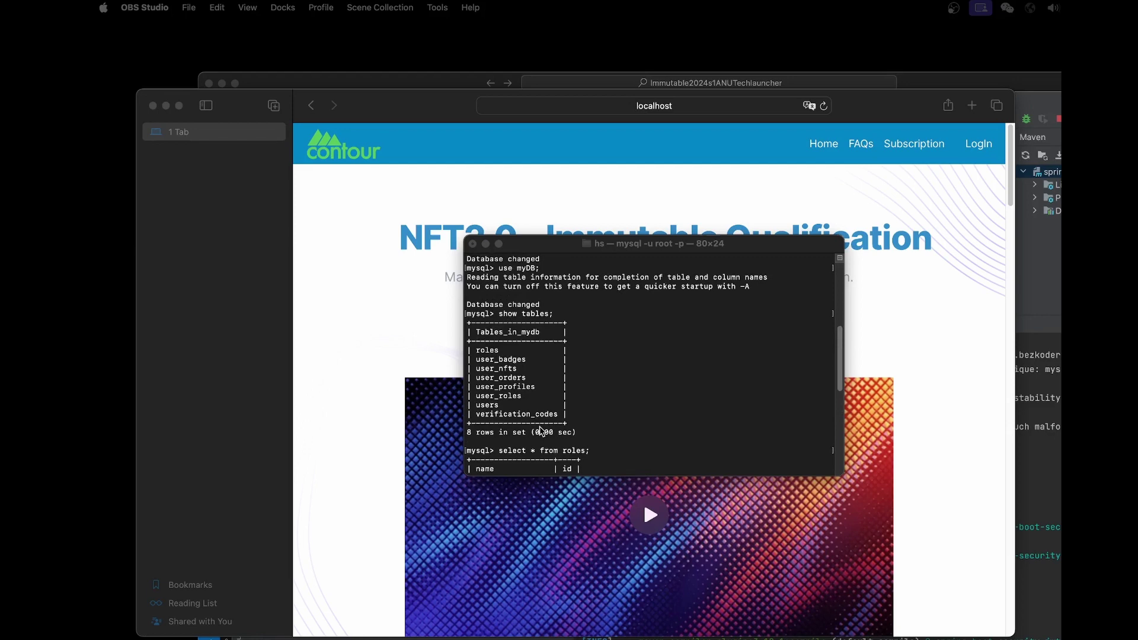
{"action": "scroll", "coordinate": [540, 431], "scroll_direction": "up", "scroll_amount": 5}
{"action": "scroll", "coordinate": [540, 431], "scroll_direction": "up", "scroll_amount": 2}
{"action": "scroll", "coordinate": [540, 431], "scroll_direction": "down", "scroll_amount": 8}
{"action": "scroll", "coordinate": [540, 431], "scroll_direction": "down", "scroll_amount": 5}
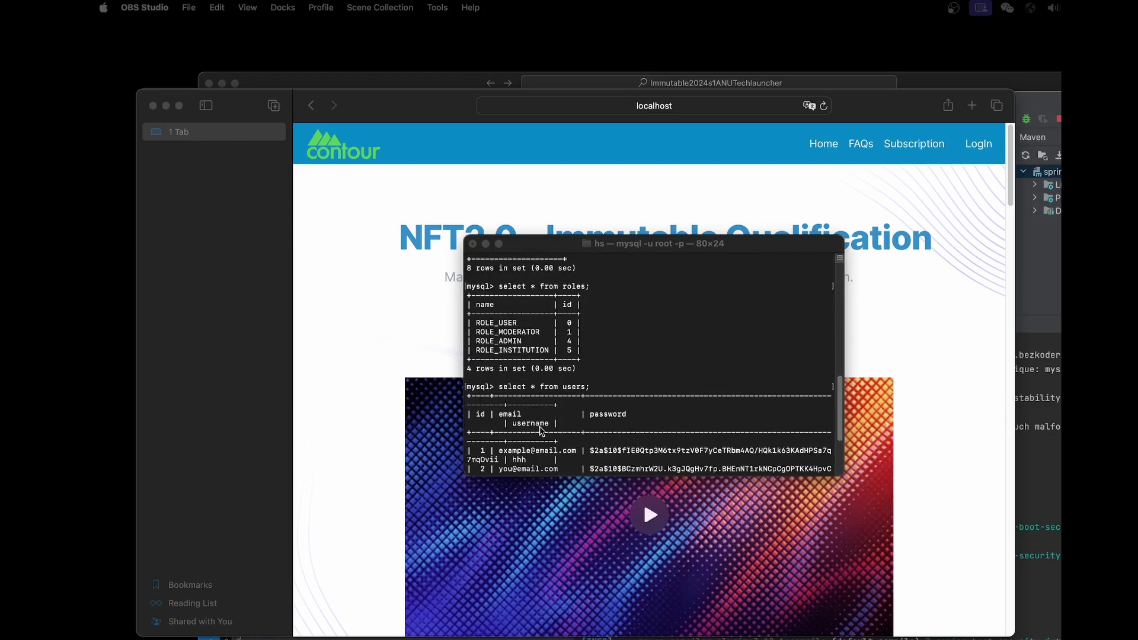
{"action": "scroll", "coordinate": [539, 431], "scroll_direction": "up", "scroll_amount": 1}
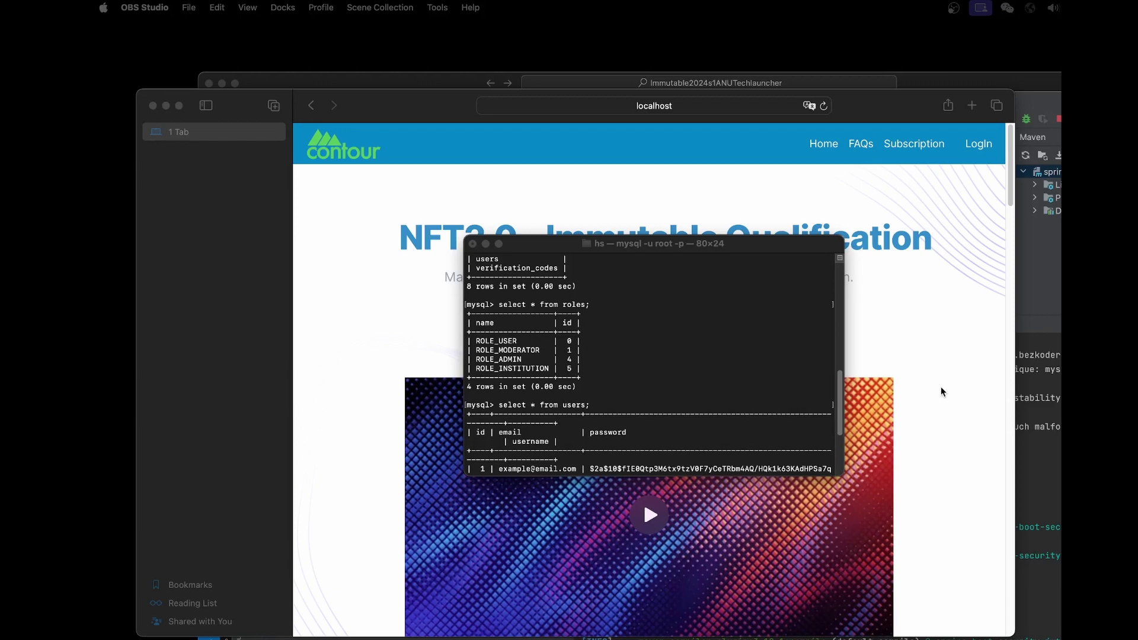
Step: Sign in to Contour as the admin with the saved credentials, declining to save the password
{"action": "left_click", "coordinate": [942, 391]}
{"action": "left_click", "coordinate": [978, 143]}
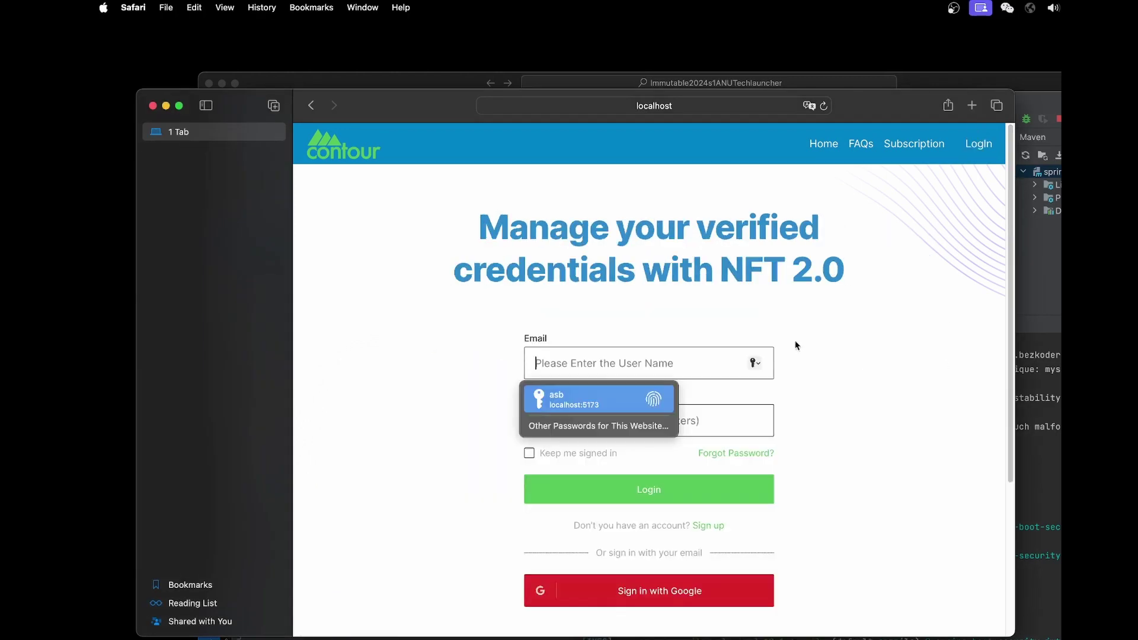
{"action": "left_click", "coordinate": [569, 399]}
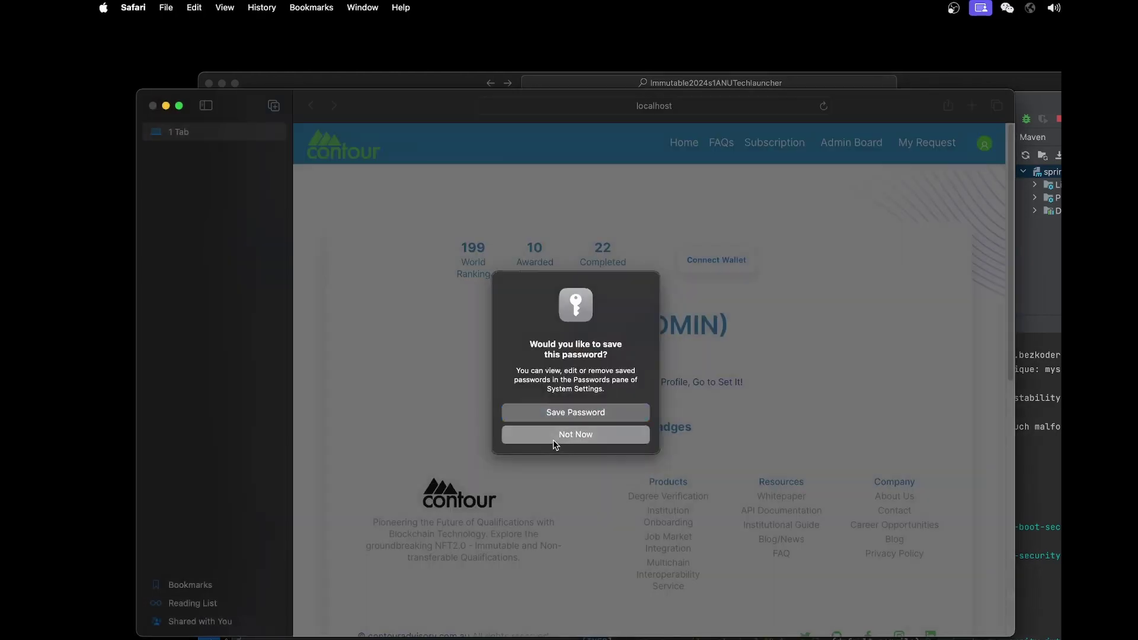
{"action": "left_click", "coordinate": [553, 444]}
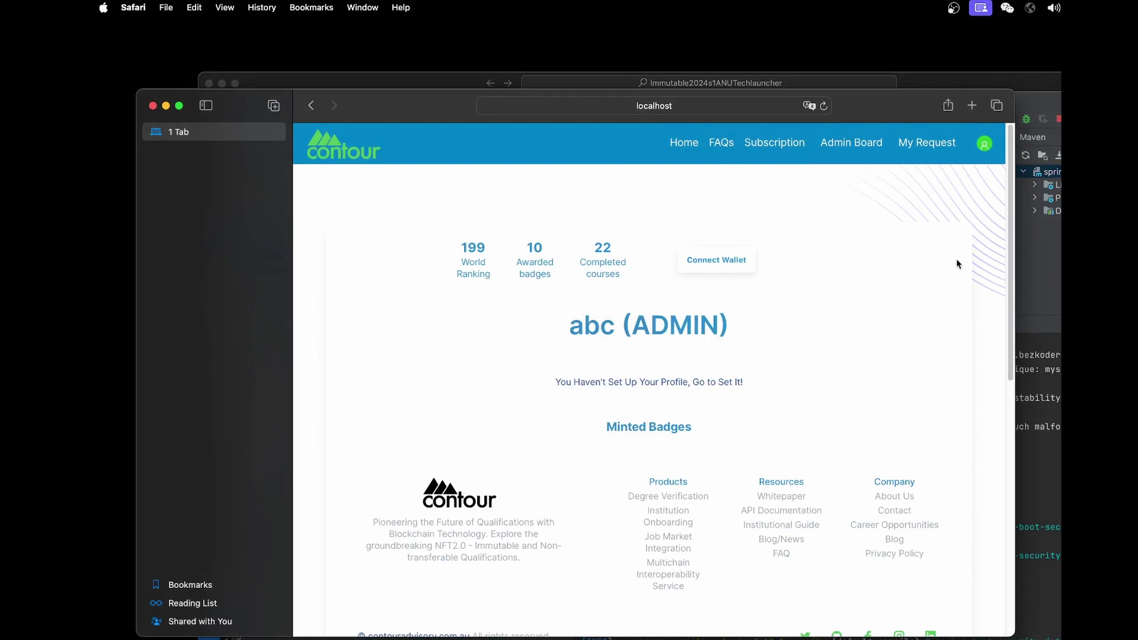
Step: Look over the New NFT Request form, then view the three requests on My Request
{"action": "left_click", "coordinate": [983, 150]}
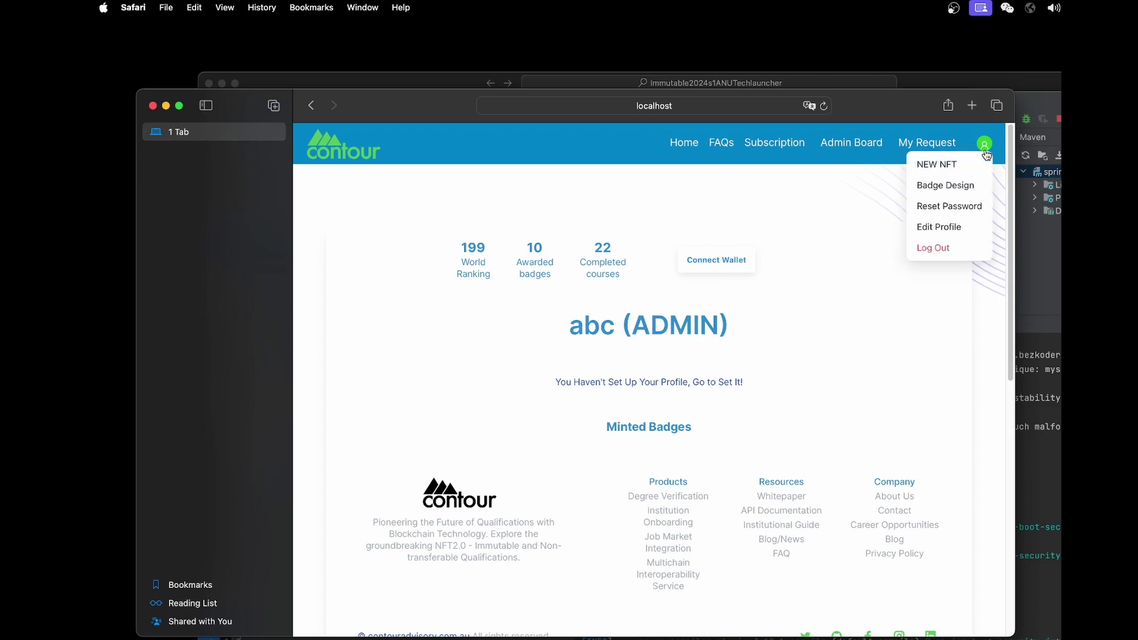
{"action": "left_click", "coordinate": [970, 163]}
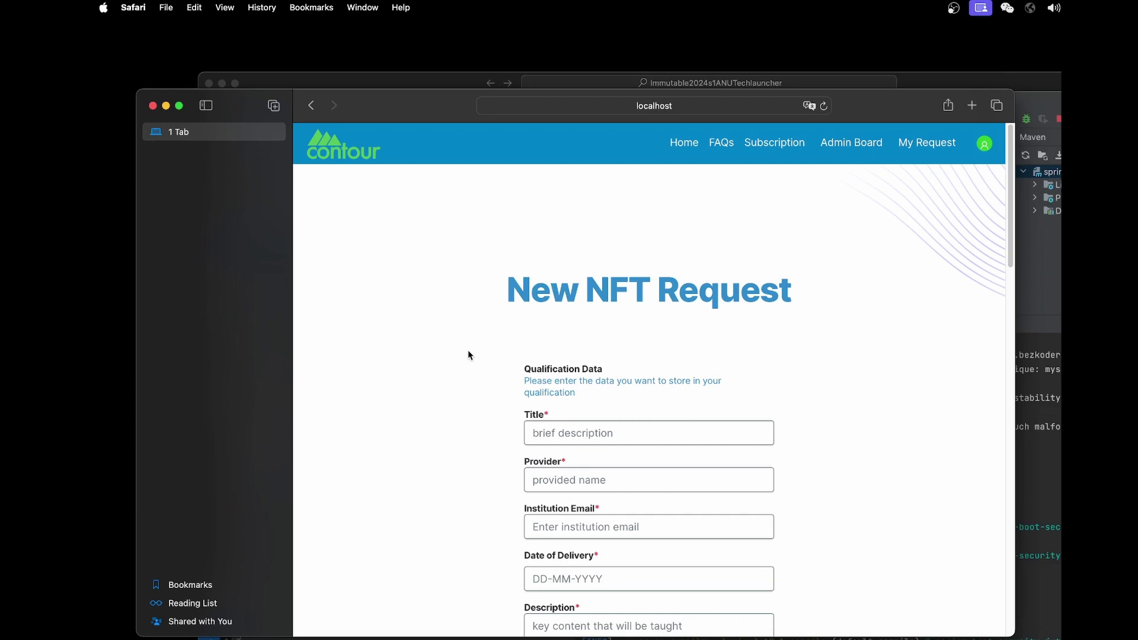
{"action": "scroll", "coordinate": [485, 469], "scroll_direction": "down", "scroll_amount": 15}
{"action": "scroll", "coordinate": [486, 471], "scroll_direction": "down", "scroll_amount": 10}
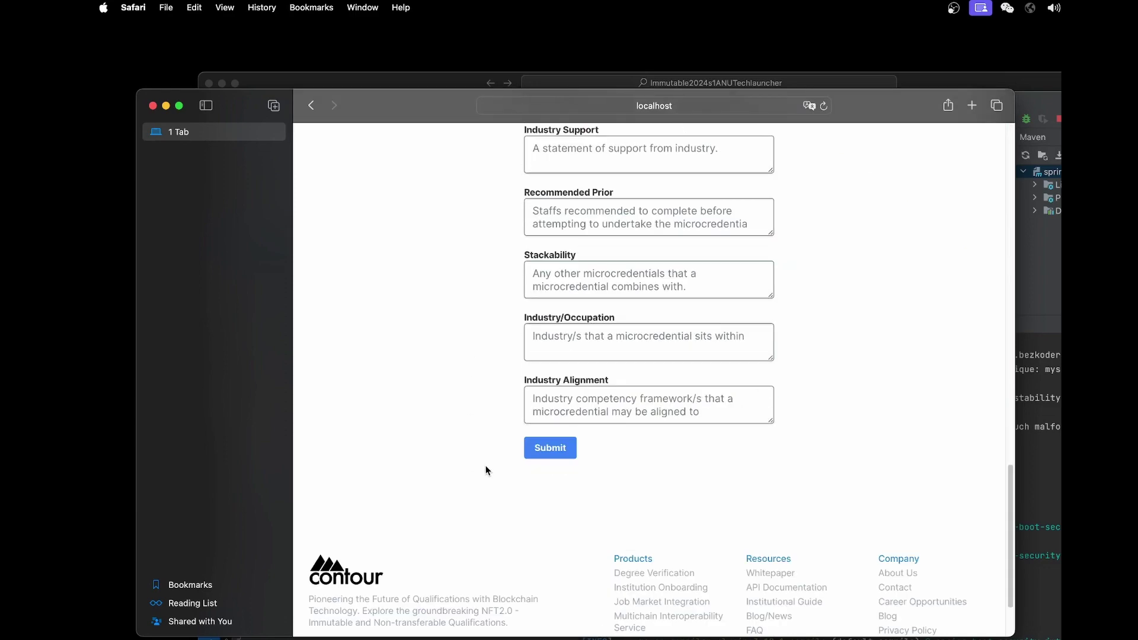
{"action": "scroll", "coordinate": [486, 470], "scroll_direction": "up", "scroll_amount": 5}
{"action": "scroll", "coordinate": [486, 471], "scroll_direction": "up", "scroll_amount": 9}
{"action": "scroll", "coordinate": [485, 471], "scroll_direction": "down", "scroll_amount": 6}
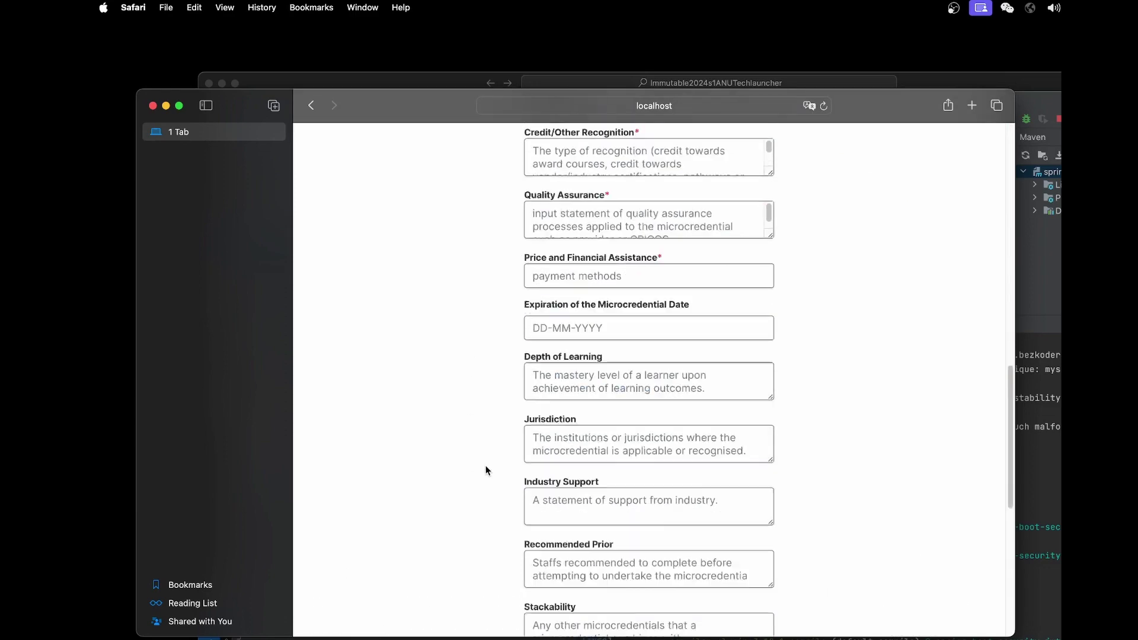
{"action": "scroll", "coordinate": [486, 470], "scroll_direction": "down", "scroll_amount": 8}
{"action": "scroll", "coordinate": [485, 470], "scroll_direction": "up", "scroll_amount": 20}
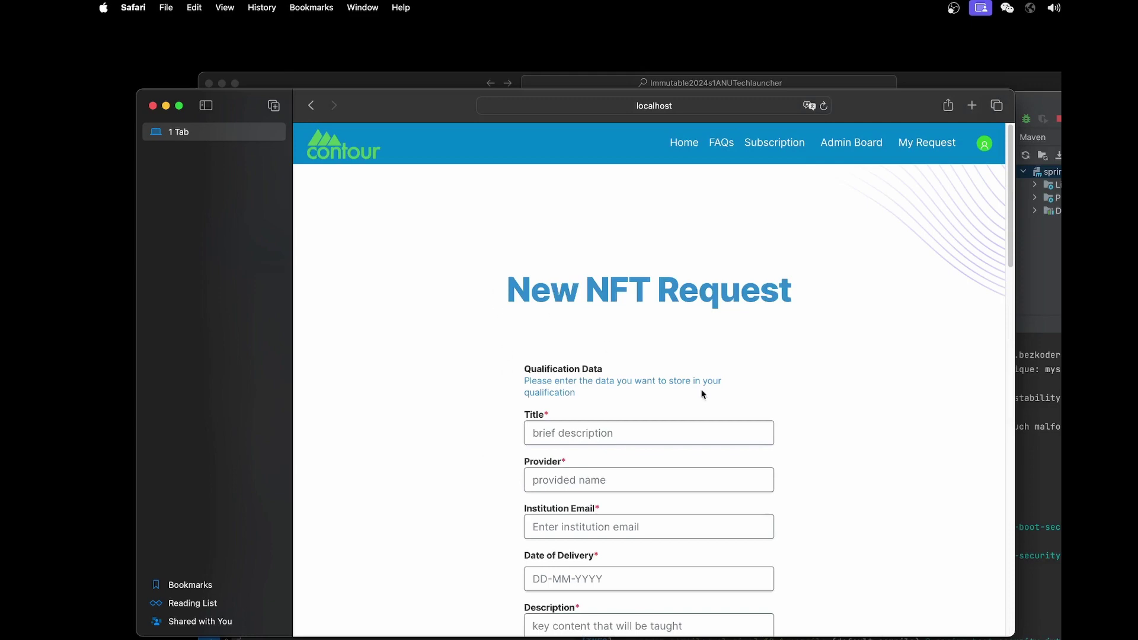
{"action": "scroll", "coordinate": [829, 515], "scroll_direction": "down", "scroll_amount": 15}
{"action": "scroll", "coordinate": [829, 515], "scroll_direction": "down", "scroll_amount": 3}
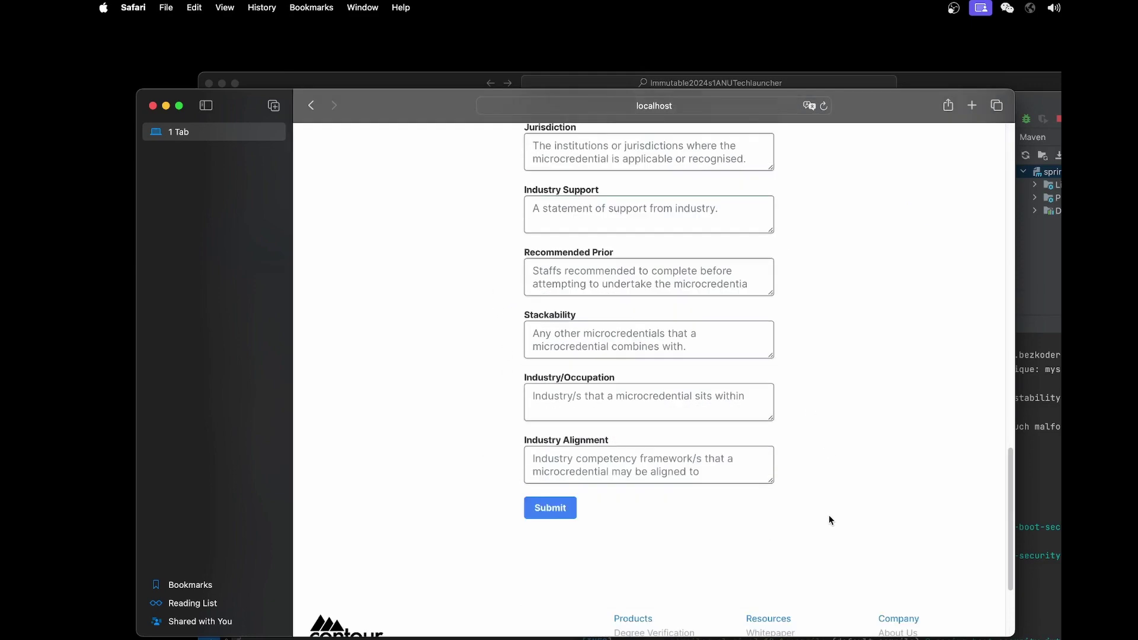
{"action": "scroll", "coordinate": [829, 520], "scroll_direction": "up", "scroll_amount": 10}
{"action": "scroll", "coordinate": [829, 520], "scroll_direction": "up", "scroll_amount": 15}
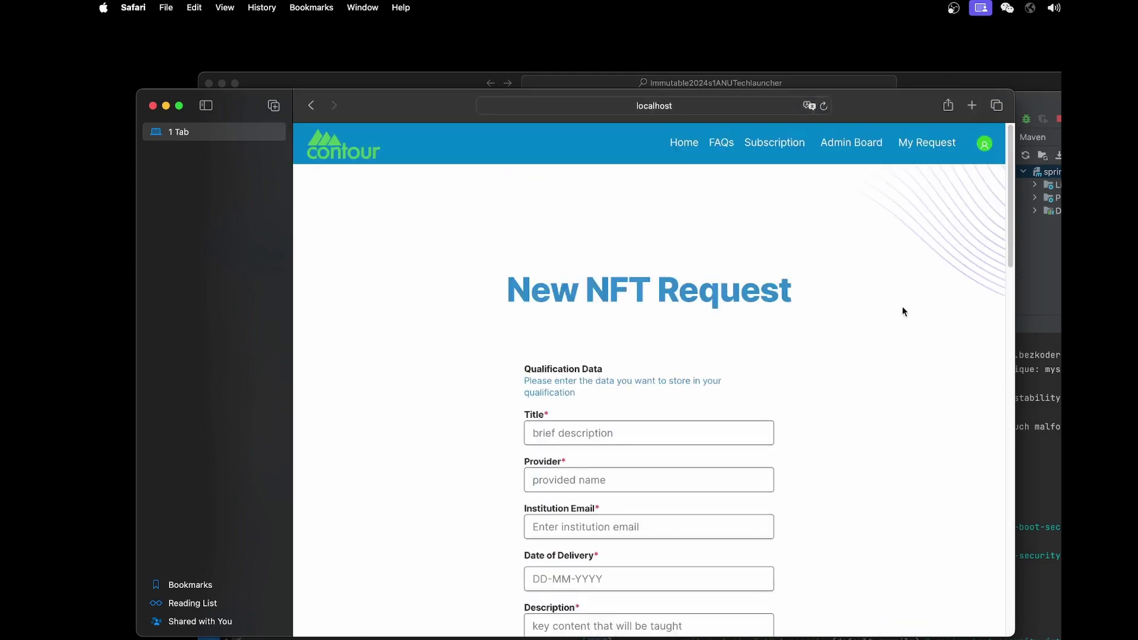
{"action": "scroll", "coordinate": [798, 472], "scroll_direction": "down", "scroll_amount": 10}
{"action": "scroll", "coordinate": [599, 530], "scroll_direction": "down", "scroll_amount": 5}
{"action": "scroll", "coordinate": [577, 406], "scroll_direction": "up", "scroll_amount": 10}
{"action": "scroll", "coordinate": [558, 414], "scroll_direction": "up", "scroll_amount": 5}
{"action": "left_click", "coordinate": [935, 147]}
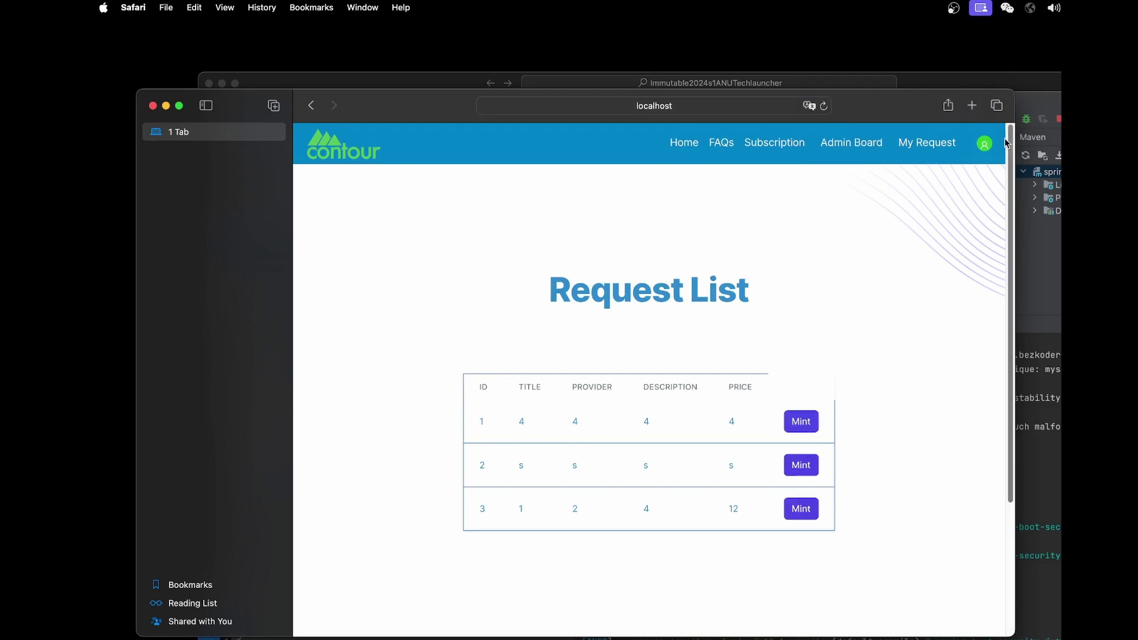
{"action": "left_click", "coordinate": [968, 149]}
{"action": "left_click", "coordinate": [967, 149]}
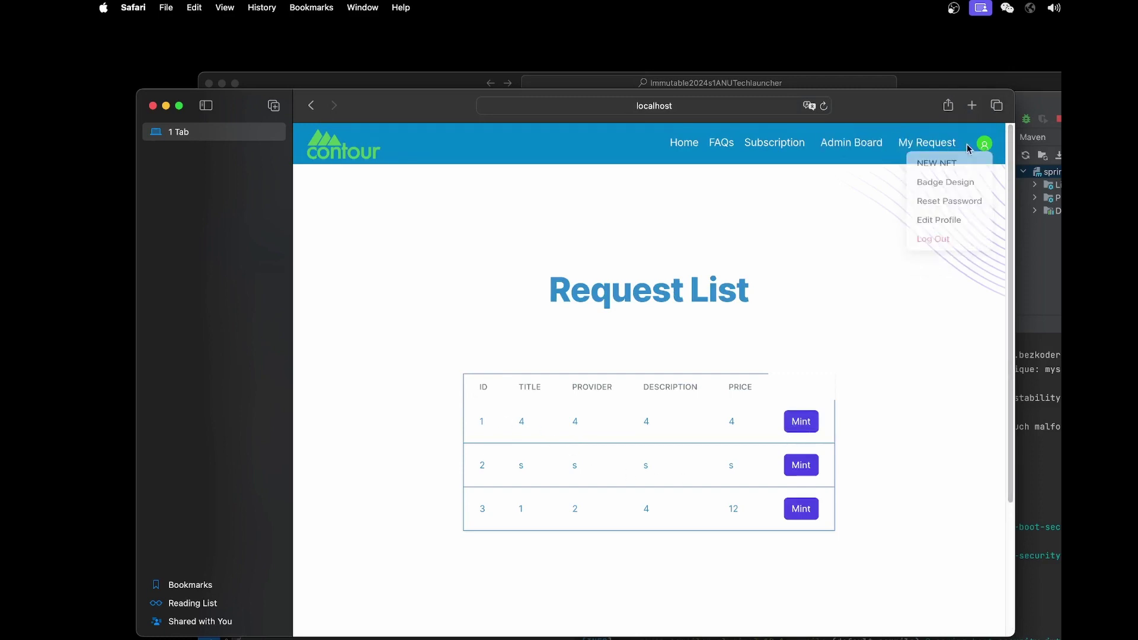
{"action": "left_click", "coordinate": [868, 147]}
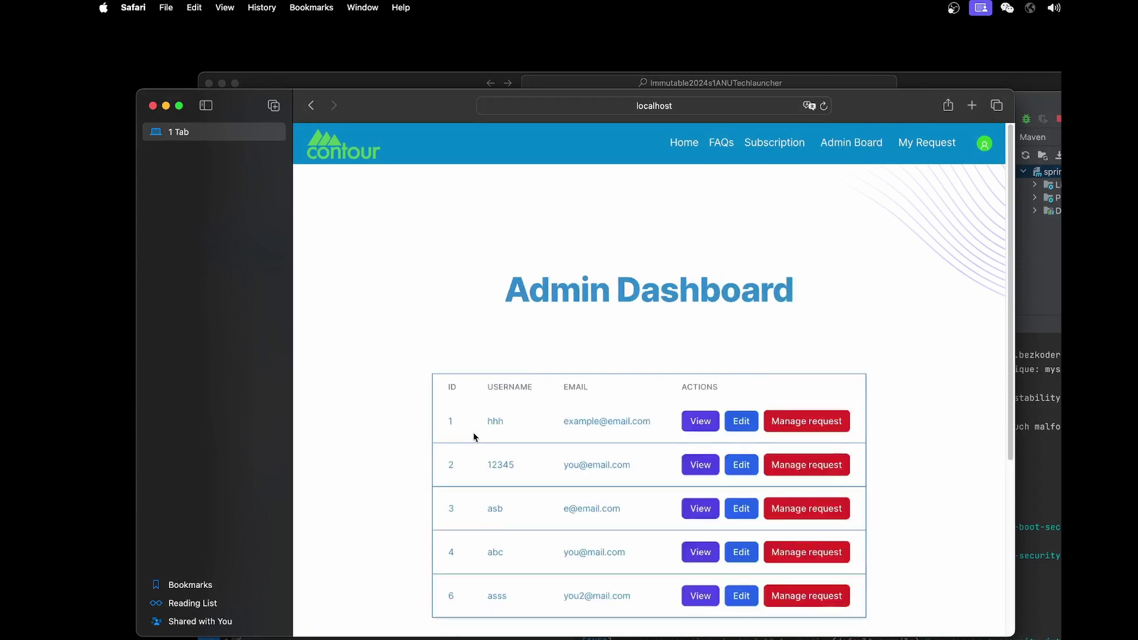
{"action": "scroll", "coordinate": [472, 432], "scroll_direction": "down", "scroll_amount": 1}
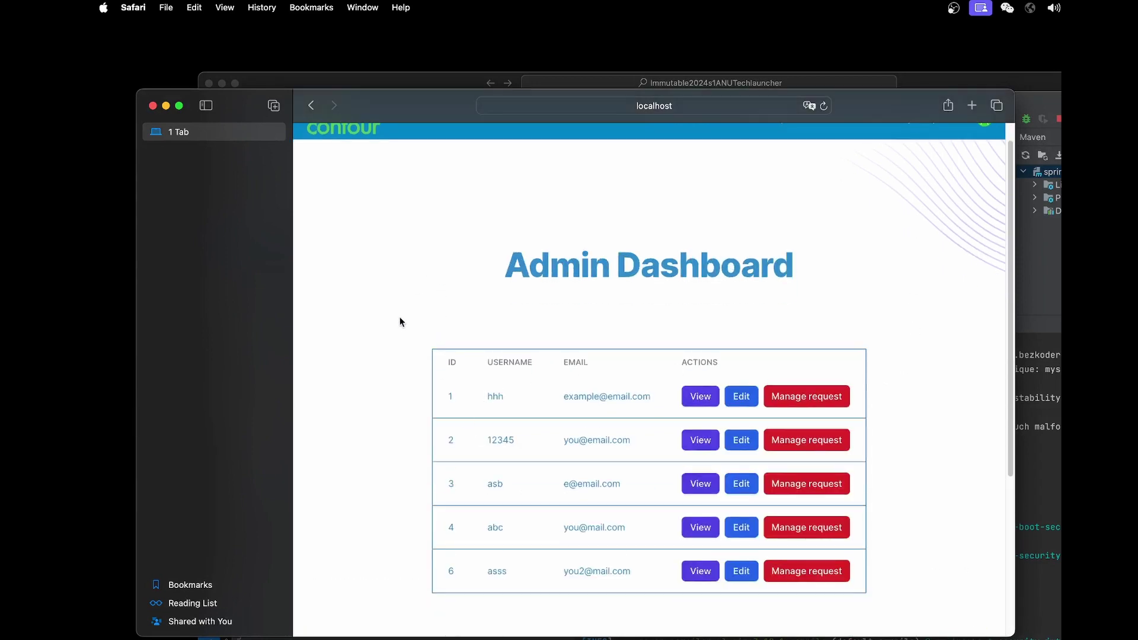
{"action": "left_click", "coordinate": [692, 399]}
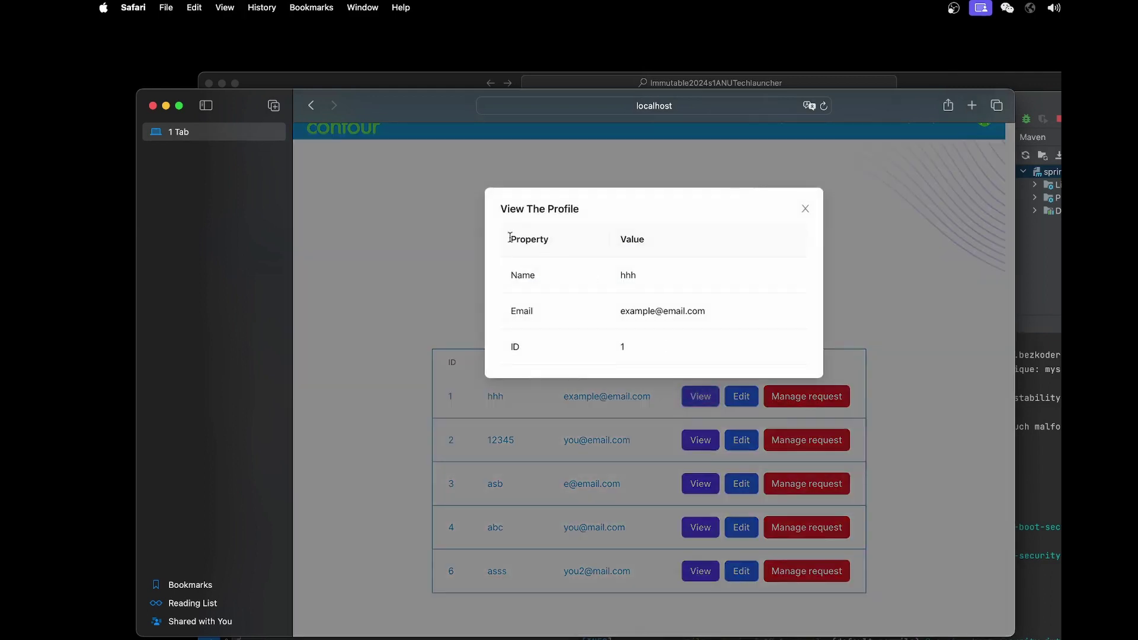
{"action": "left_click", "coordinate": [927, 334]}
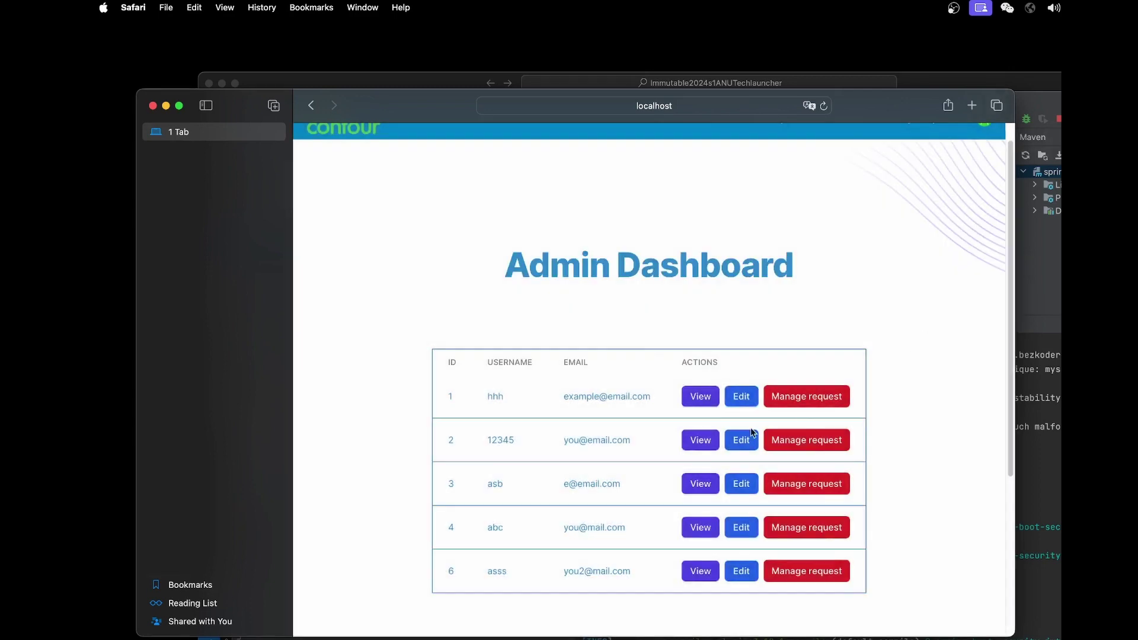
{"action": "left_click", "coordinate": [731, 403]}
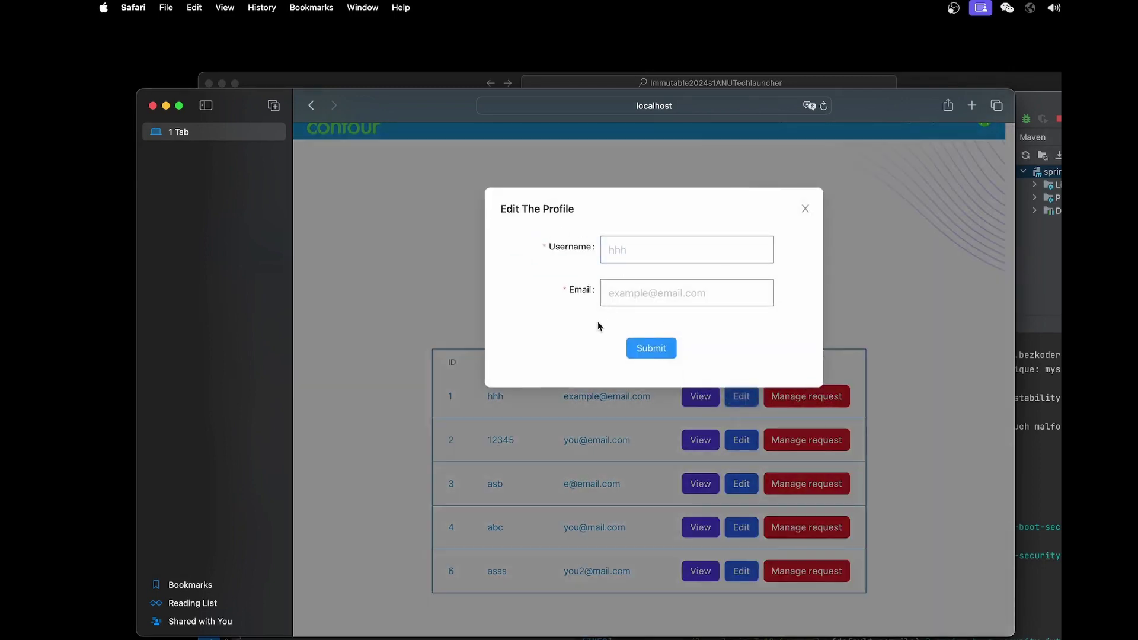
{"action": "left_click", "coordinate": [804, 208]}
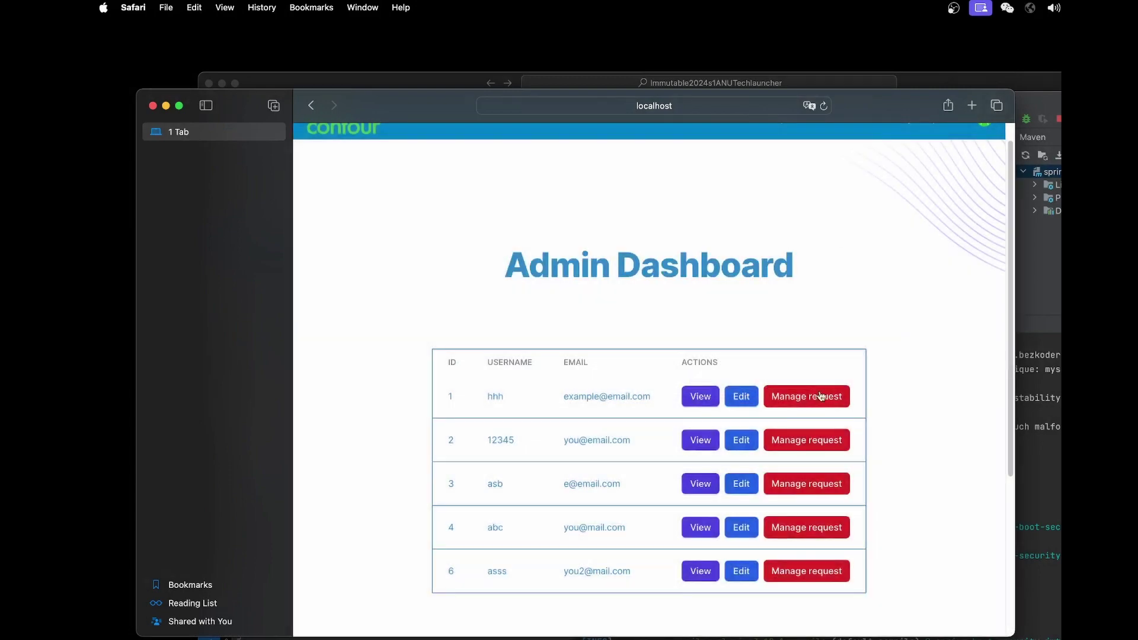
{"action": "left_click", "coordinate": [825, 403]}
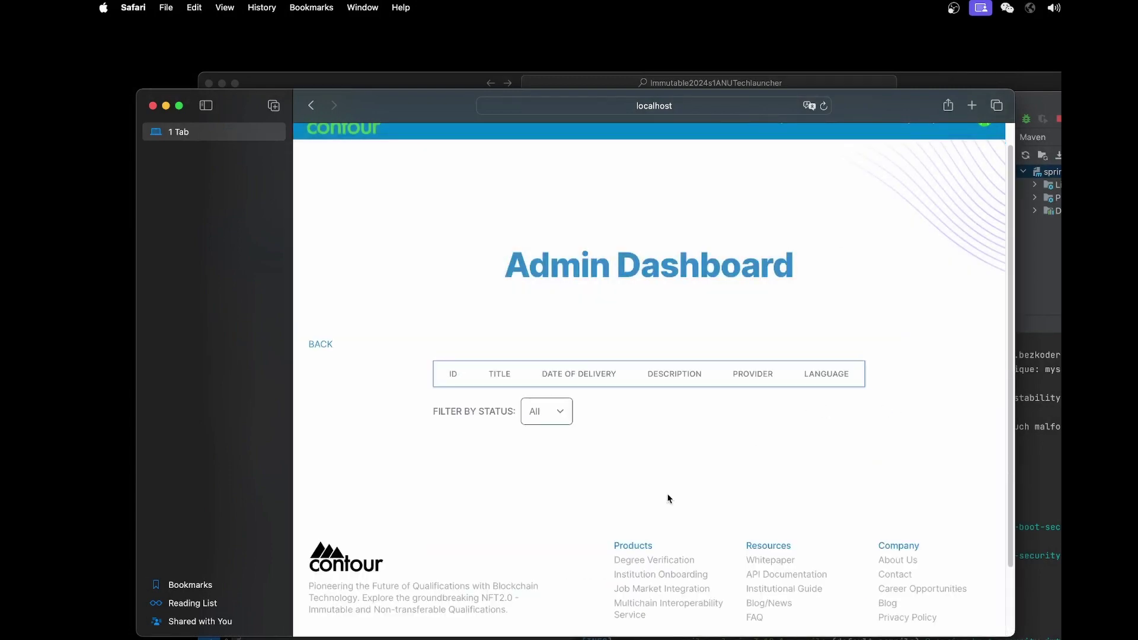
Step: Review user 4's three NFT requests and return to the users list
{"action": "left_click", "coordinate": [320, 345]}
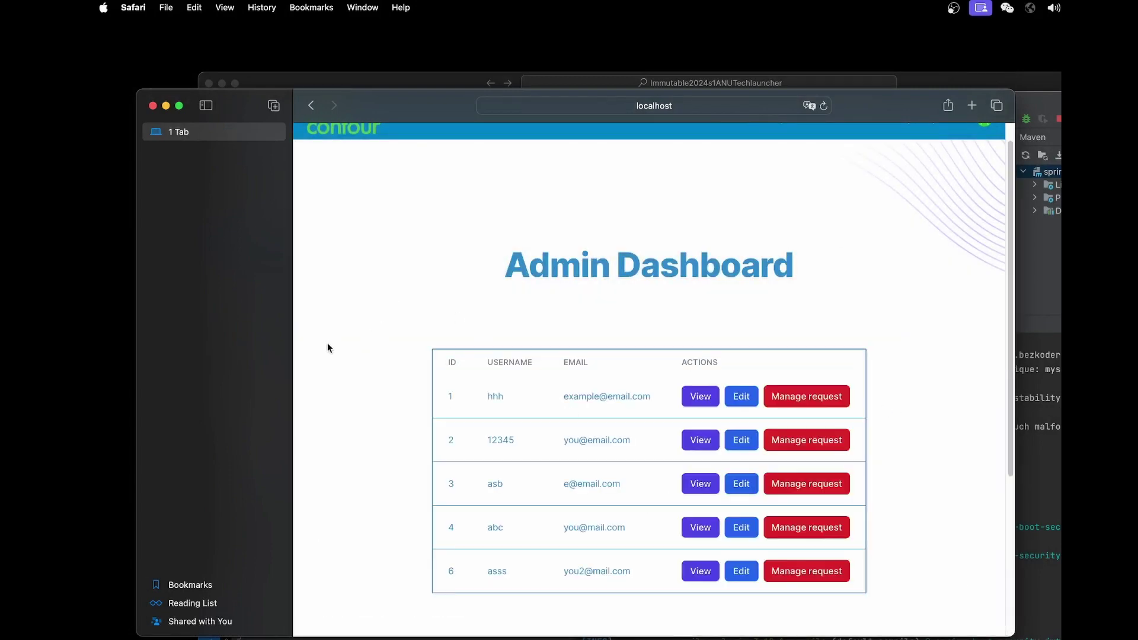
{"action": "scroll", "coordinate": [594, 501], "scroll_direction": "down", "scroll_amount": 5}
{"action": "scroll", "coordinate": [536, 506], "scroll_direction": "up", "scroll_amount": 2}
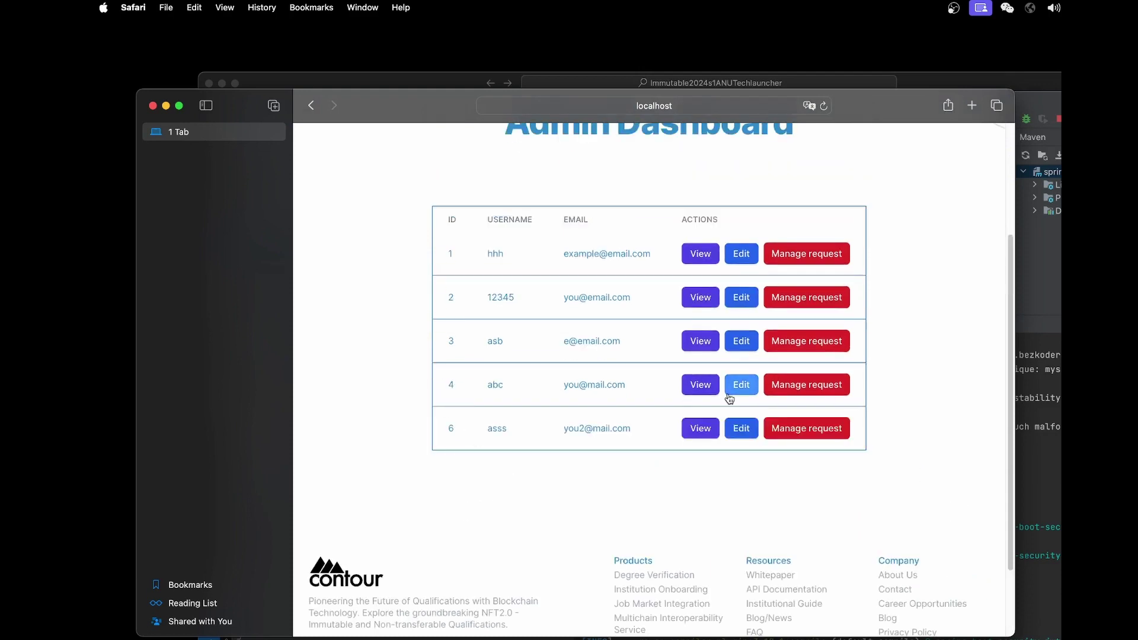
{"action": "left_click", "coordinate": [810, 388]}
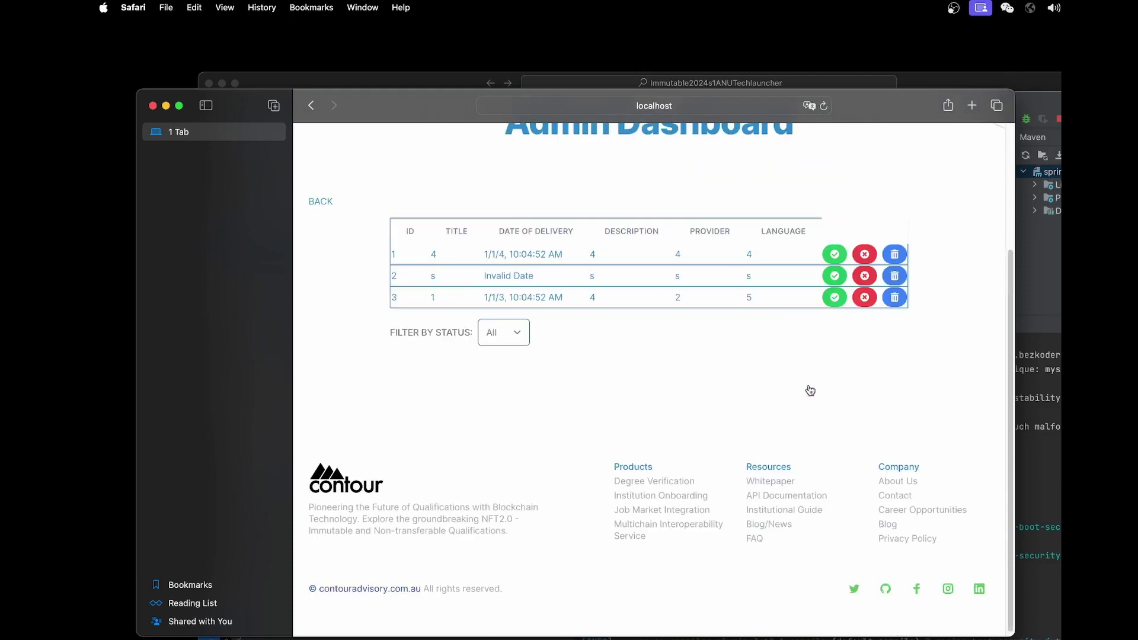
{"action": "scroll", "coordinate": [756, 452], "scroll_direction": "up", "scroll_amount": 3}
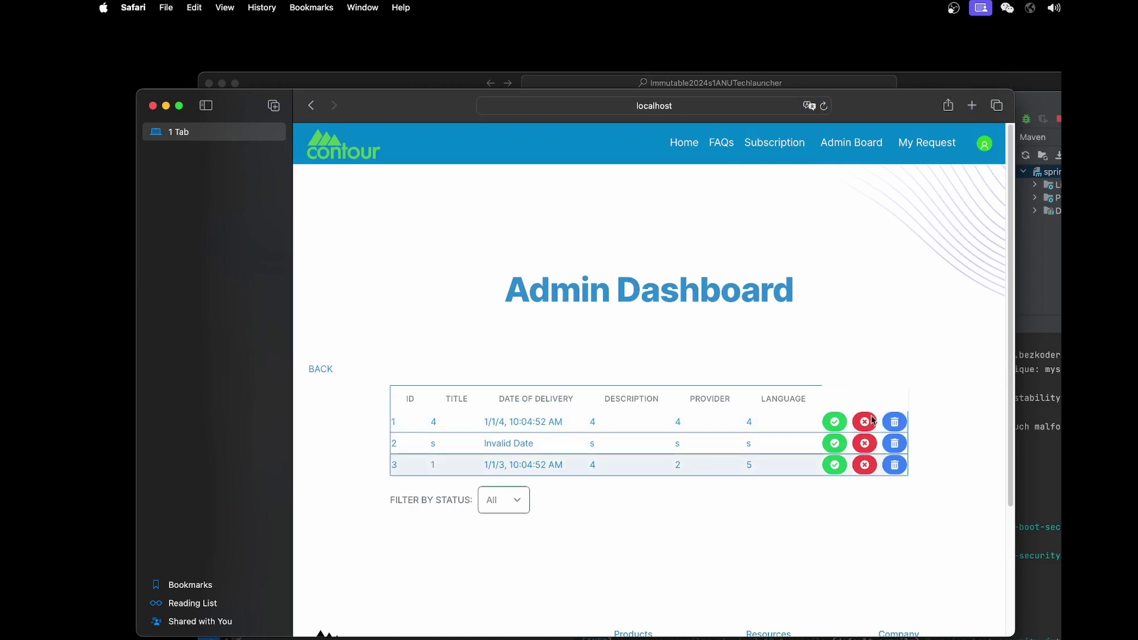
{"action": "scroll", "coordinate": [831, 420], "scroll_direction": "down", "scroll_amount": 2}
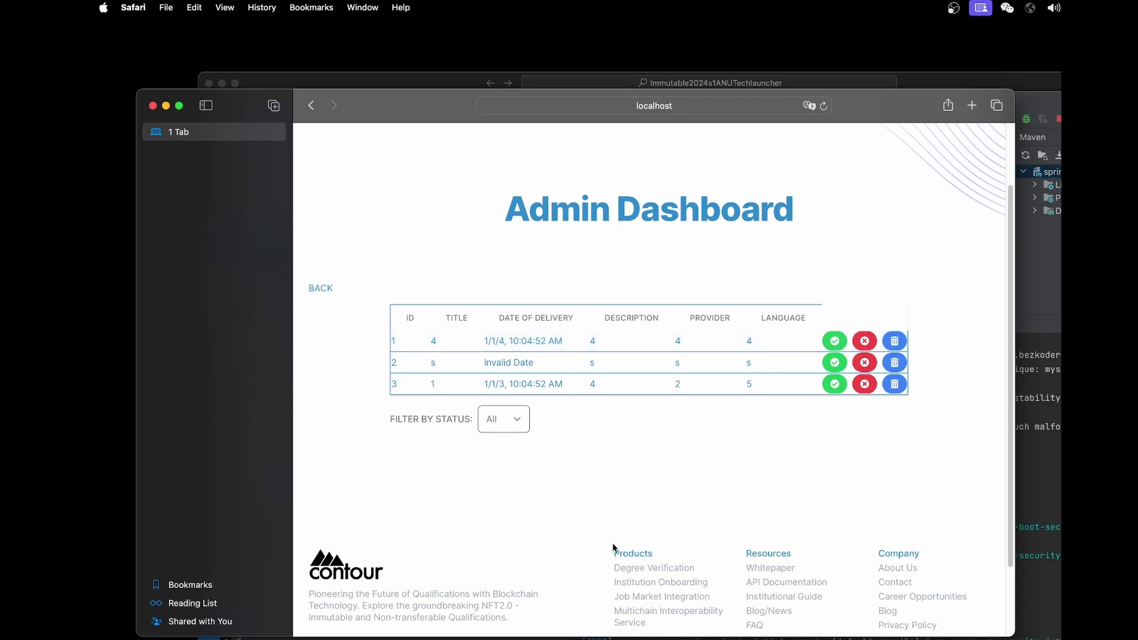
{"action": "scroll", "coordinate": [591, 535], "scroll_direction": "up", "scroll_amount": 2}
{"action": "left_click", "coordinate": [320, 368]}
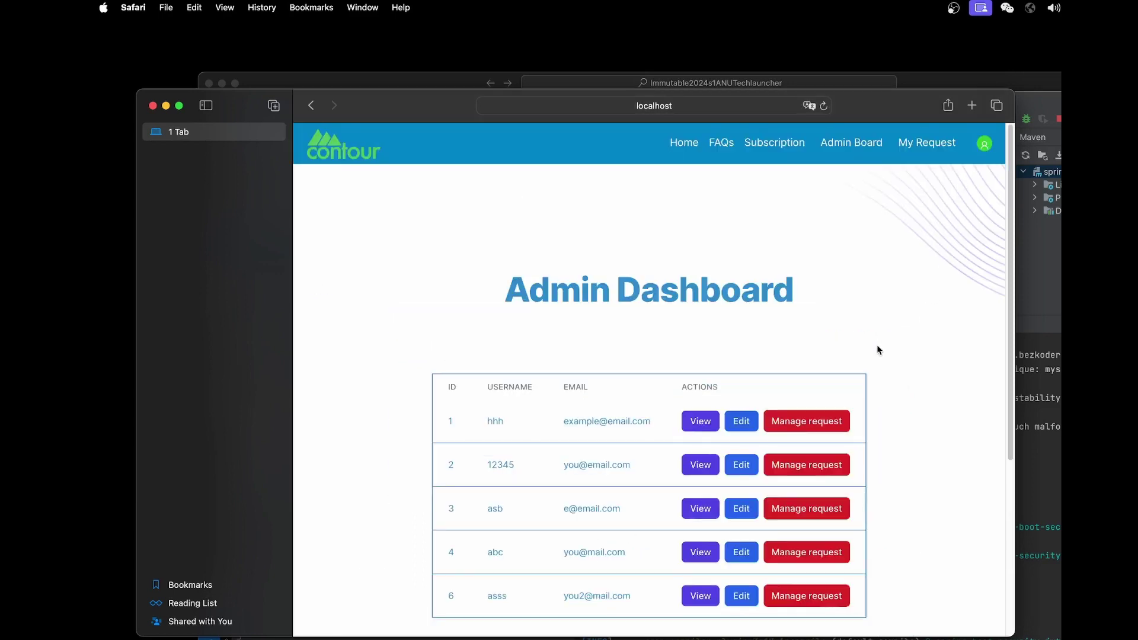
Step: Log out of the admin account and sign in as institution account asss, without saving the password
{"action": "left_click", "coordinate": [984, 145]}
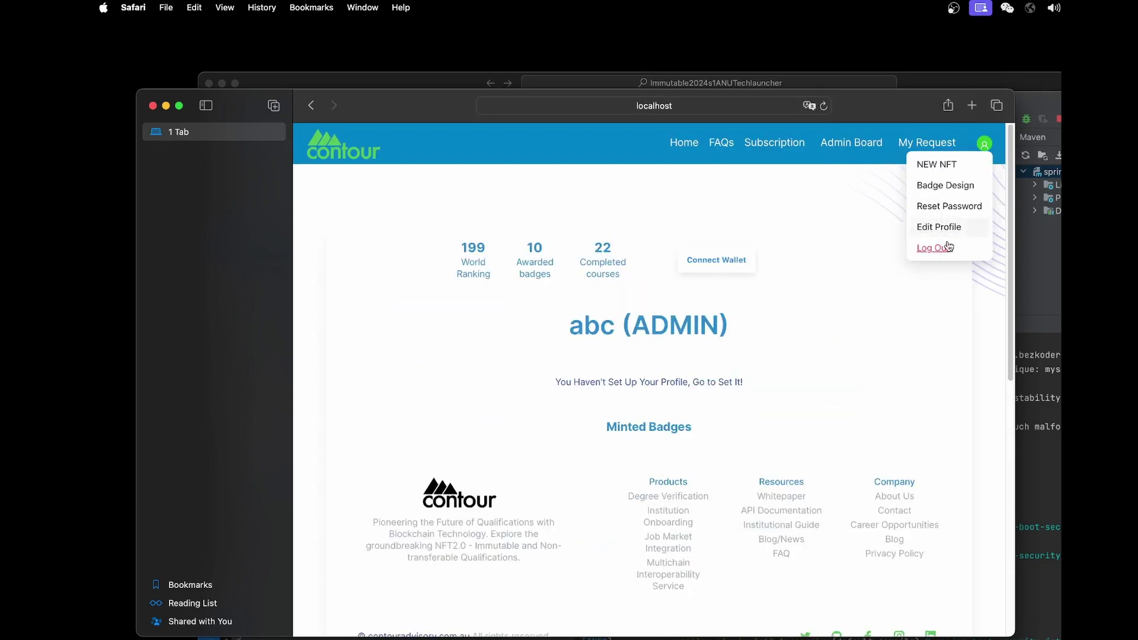
{"action": "left_click", "coordinate": [934, 245]}
{"action": "left_click", "coordinate": [693, 511]}
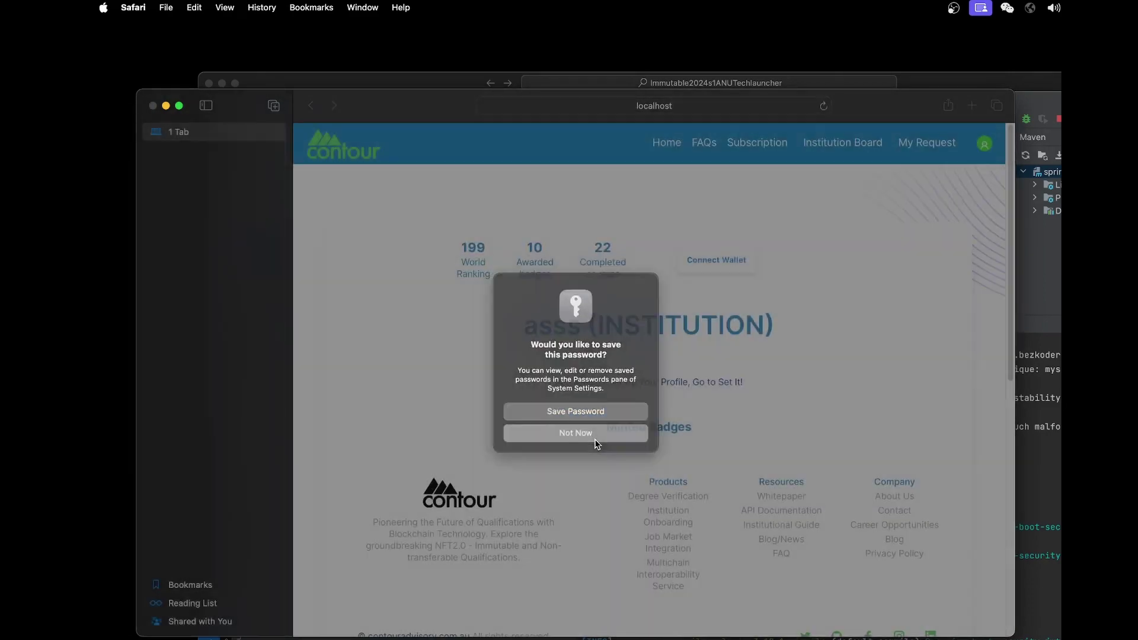
{"action": "left_click", "coordinate": [594, 442]}
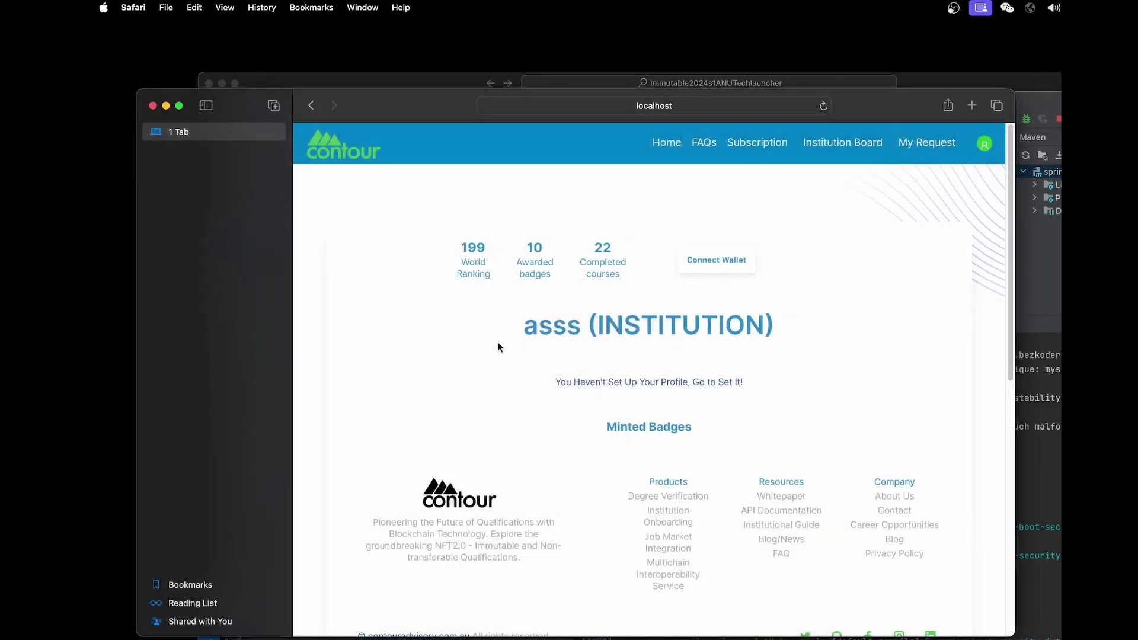
Step: Open the Institution Dashboard and show user 1's request management table
{"action": "left_click", "coordinate": [855, 146]}
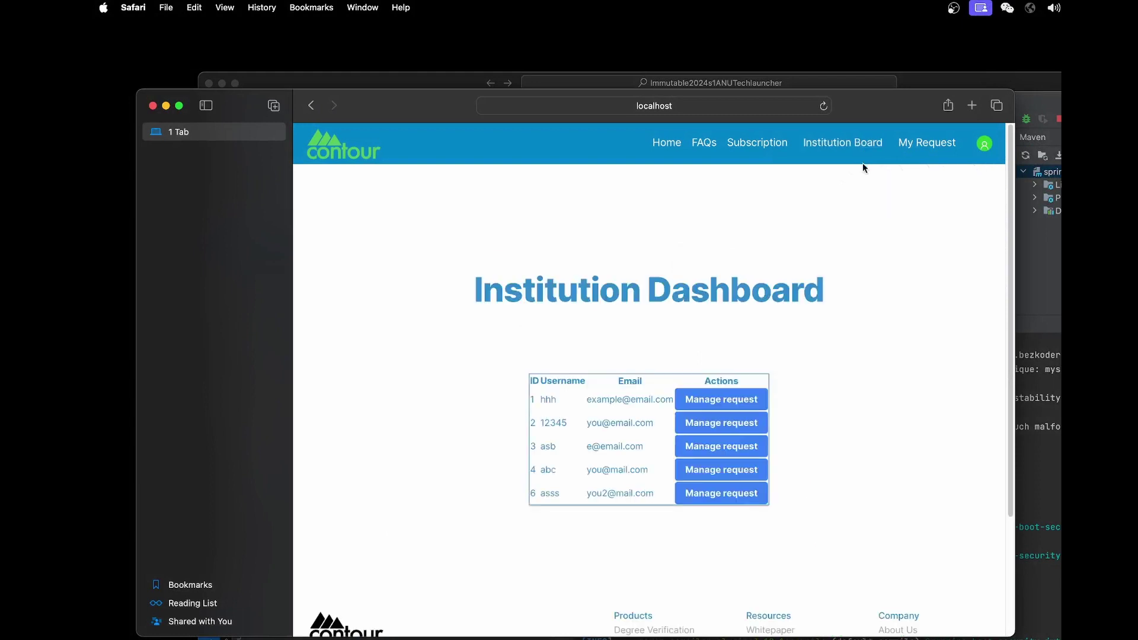
{"action": "scroll", "coordinate": [876, 511], "scroll_direction": "down", "scroll_amount": 3}
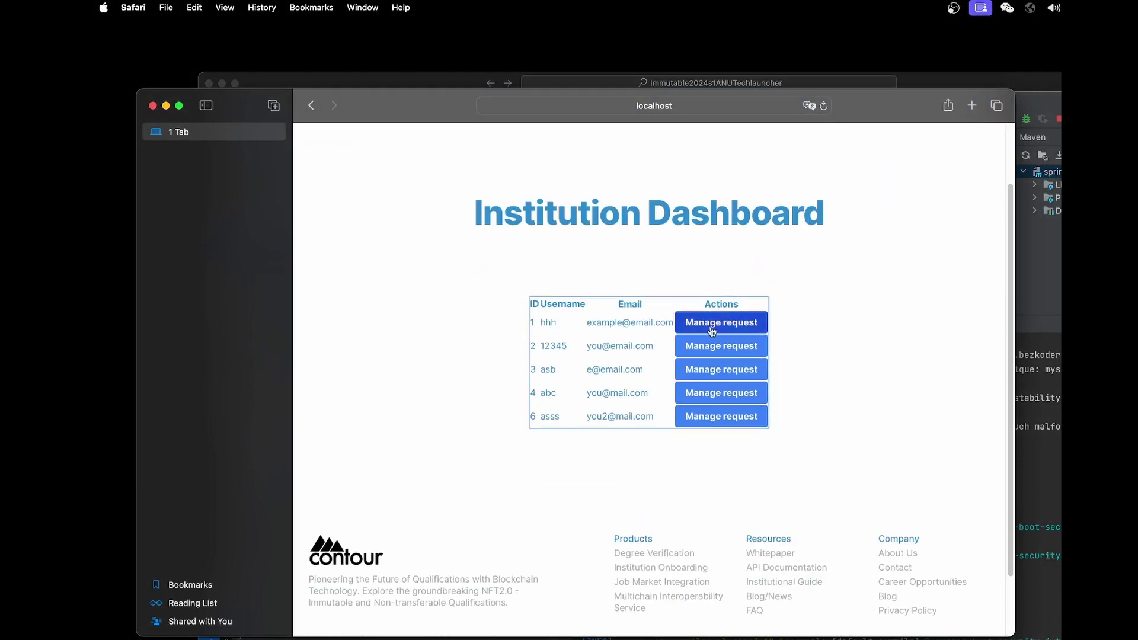
{"action": "left_click", "coordinate": [711, 322]}
{"action": "scroll", "coordinate": [859, 404], "scroll_direction": "down", "scroll_amount": 3}
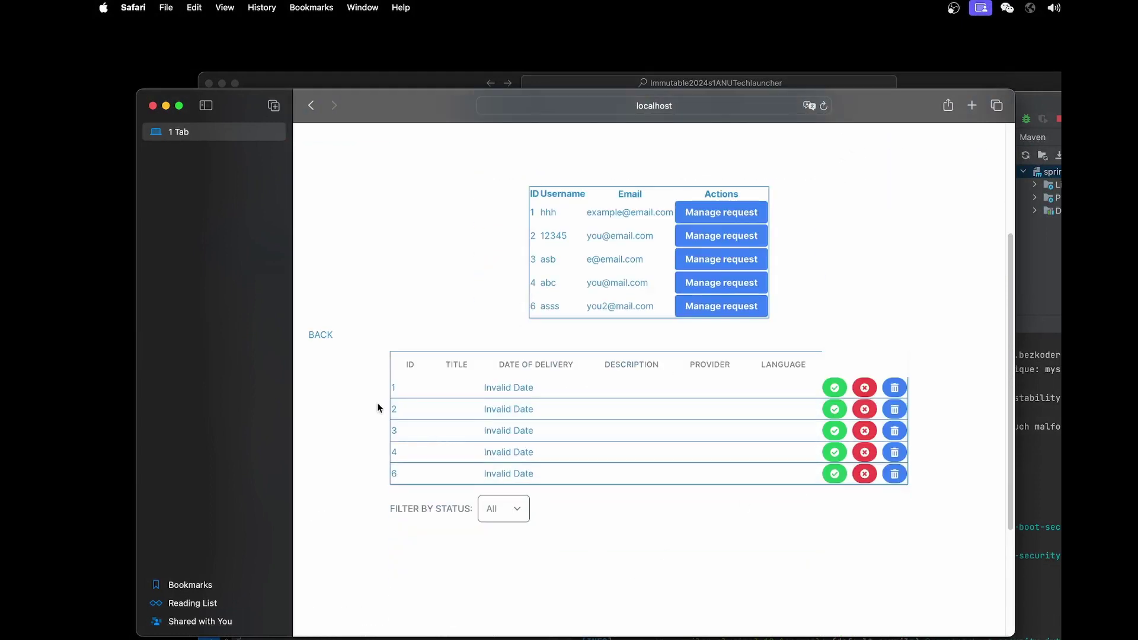
{"action": "scroll", "coordinate": [378, 408], "scroll_direction": "up", "scroll_amount": 1}
{"action": "scroll", "coordinate": [545, 548], "scroll_direction": "up", "scroll_amount": 3}
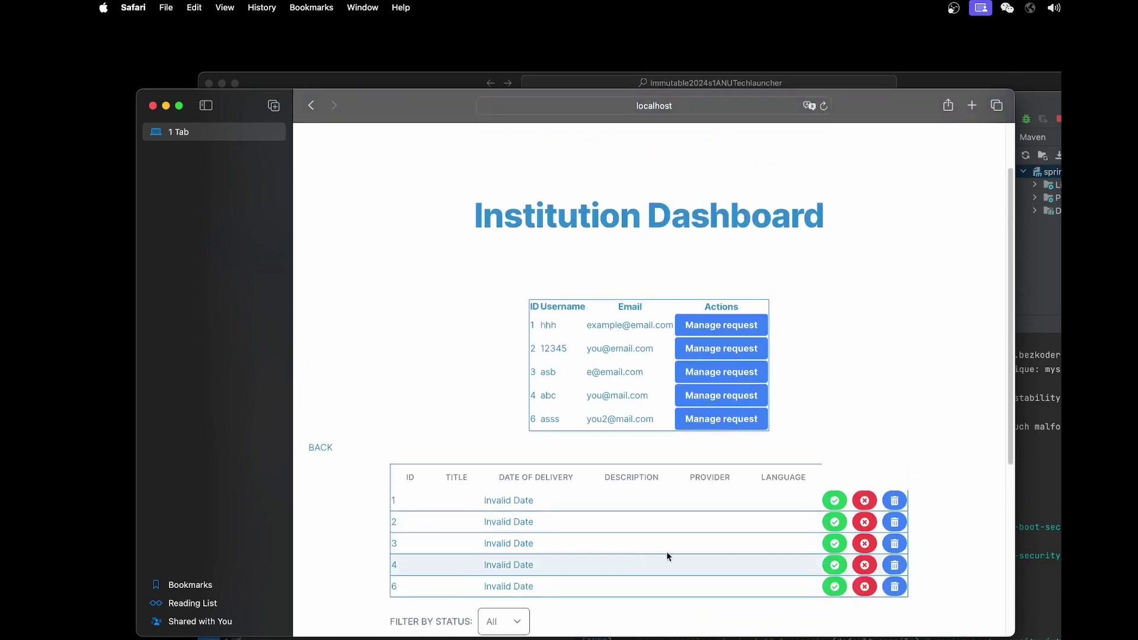
{"action": "scroll", "coordinate": [704, 526], "scroll_direction": "down", "scroll_amount": 3}
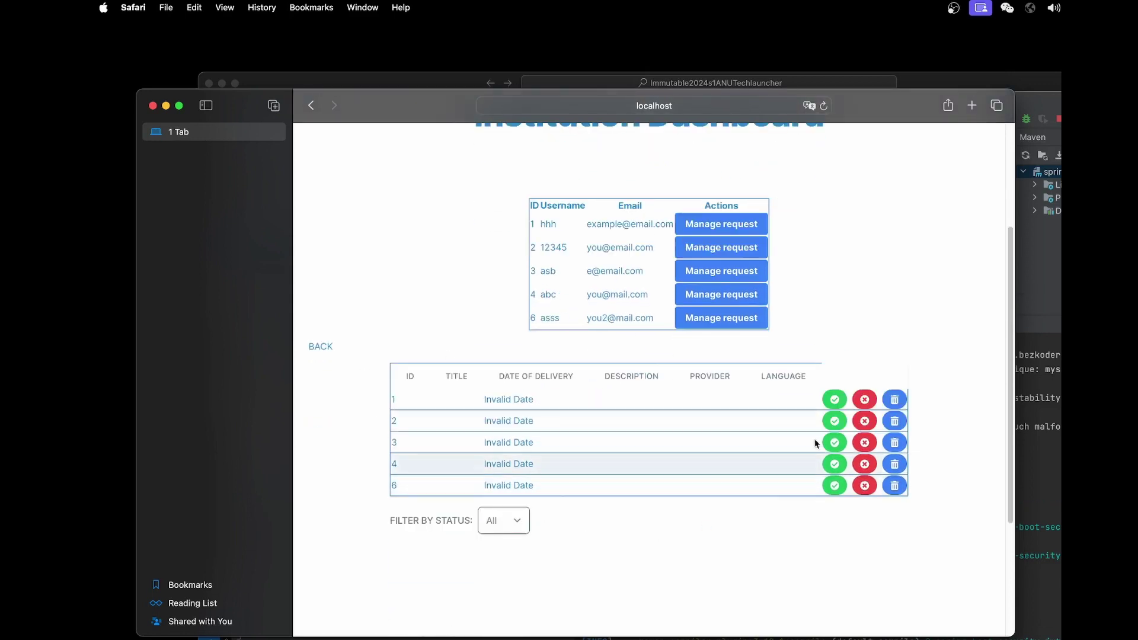
{"action": "scroll", "coordinate": [741, 587], "scroll_direction": "up", "scroll_amount": 2}
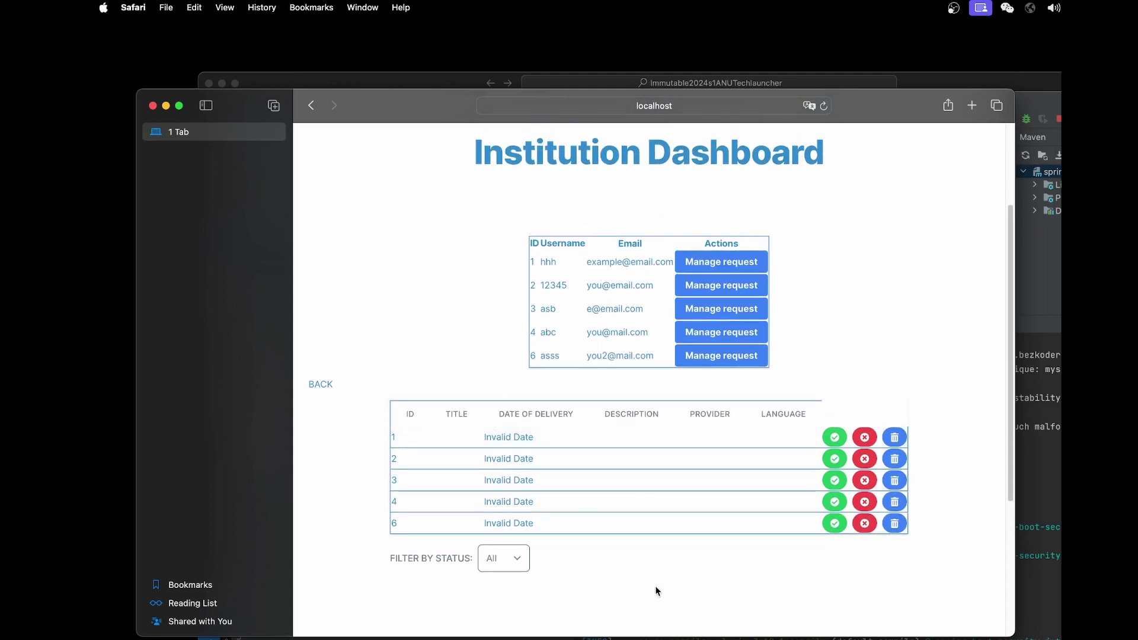
{"action": "scroll", "coordinate": [639, 582], "scroll_direction": "up", "scroll_amount": 1}
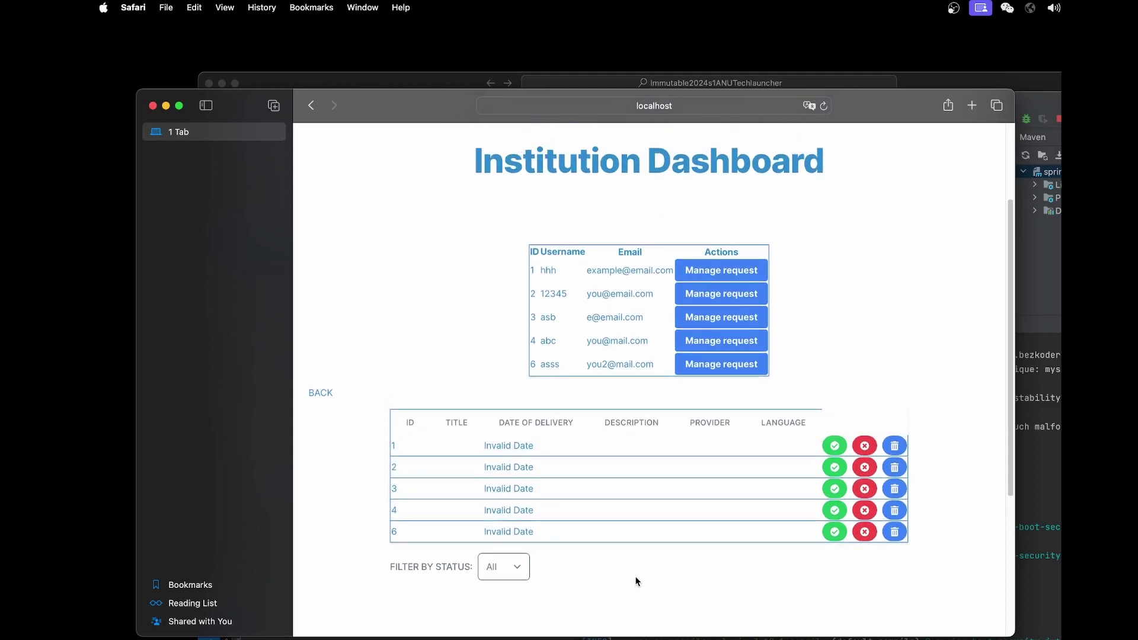